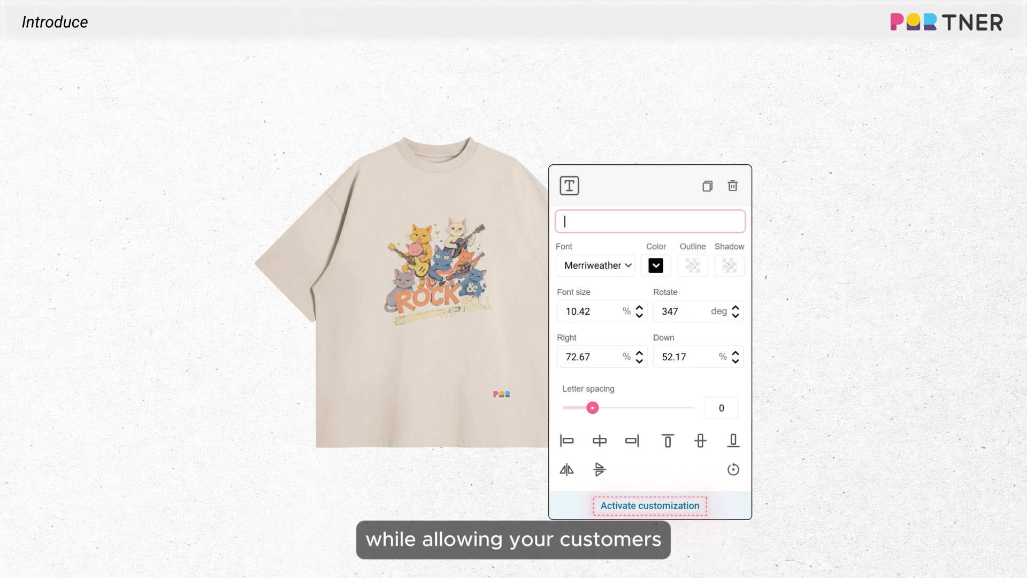
# - Enter "2005" as the content of the text layer on the T-shirt
pyautogui.write('2005')
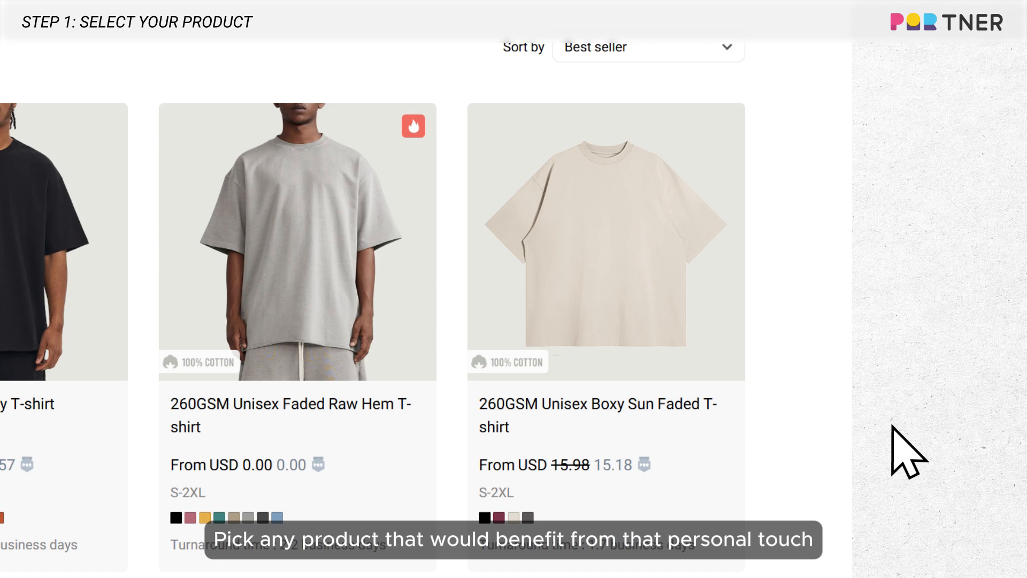
# - Start designing the 260GSM Unisex Boxy Sun Faded T-shirt and place 25.07.30-cat-new-1.png in its front print area
pyautogui.moveTo(665, 304)
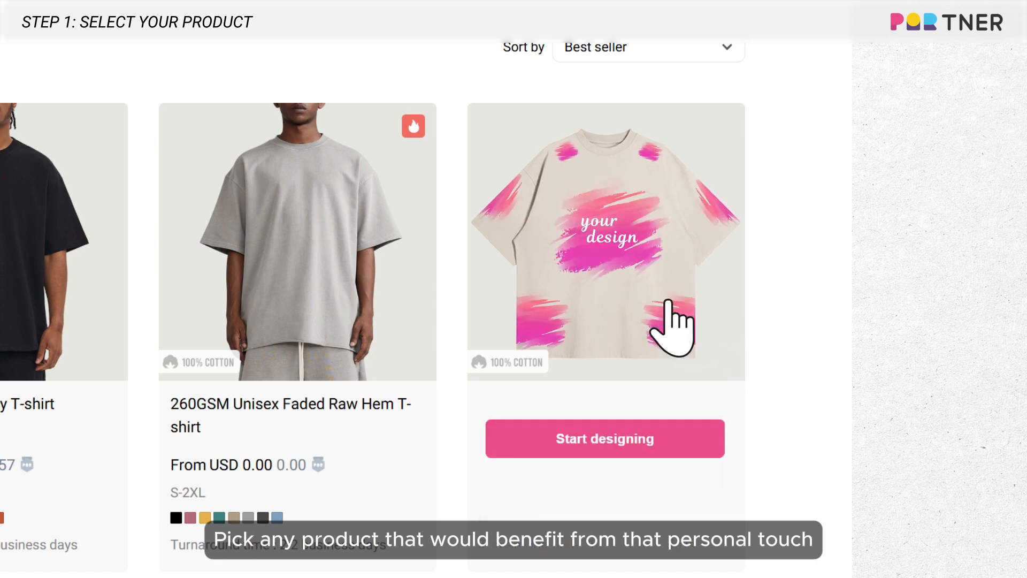
pyautogui.click(663, 300)
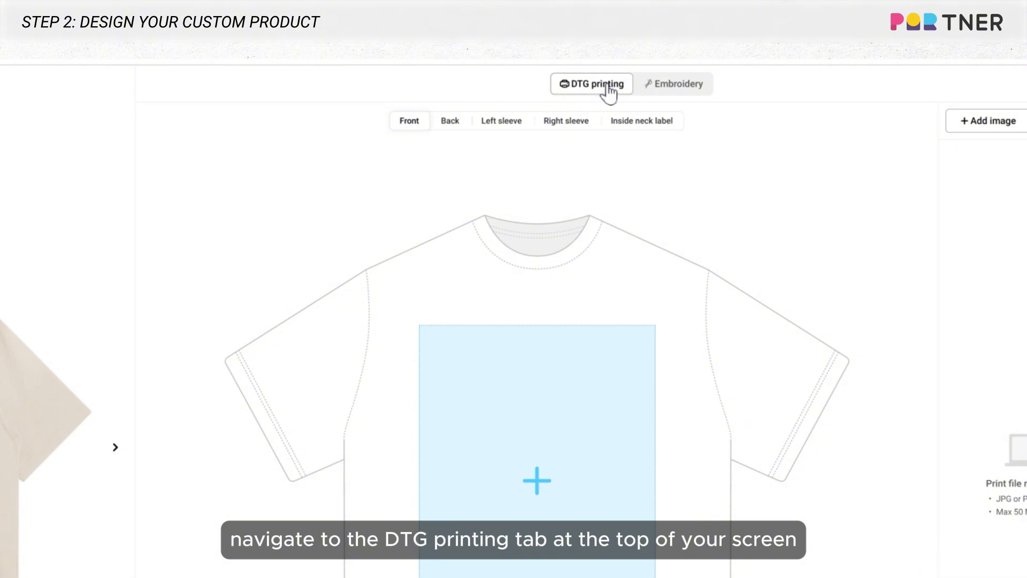
pyautogui.click(450, 121)
pyautogui.click(501, 121)
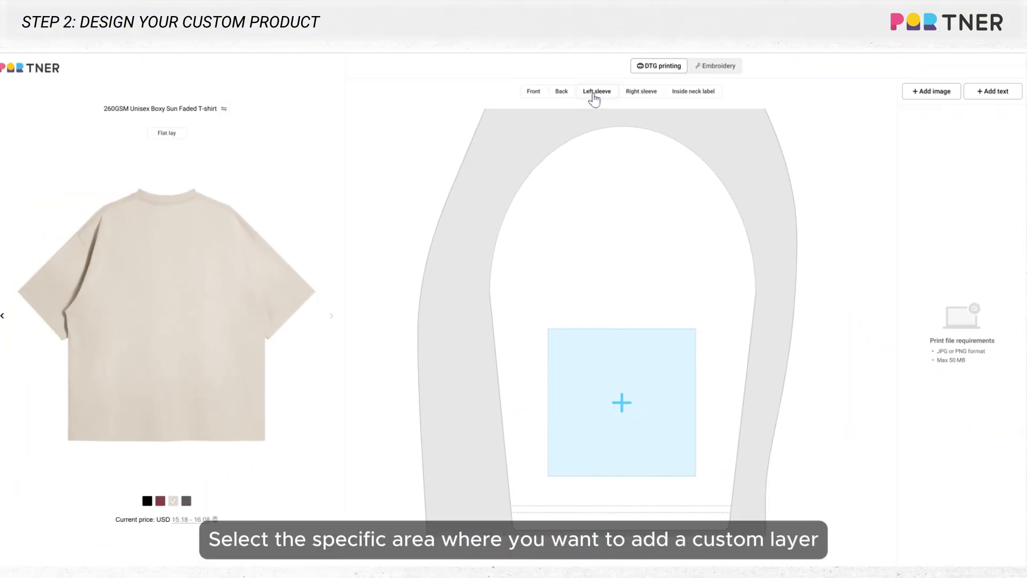
pyautogui.click(406, 65)
pyautogui.click(644, 301)
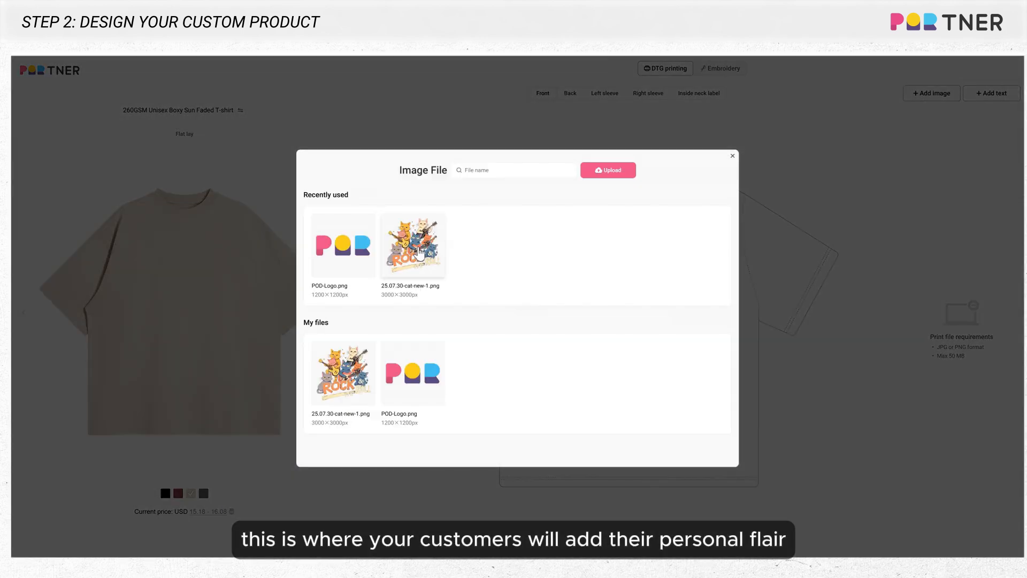
pyautogui.click(414, 247)
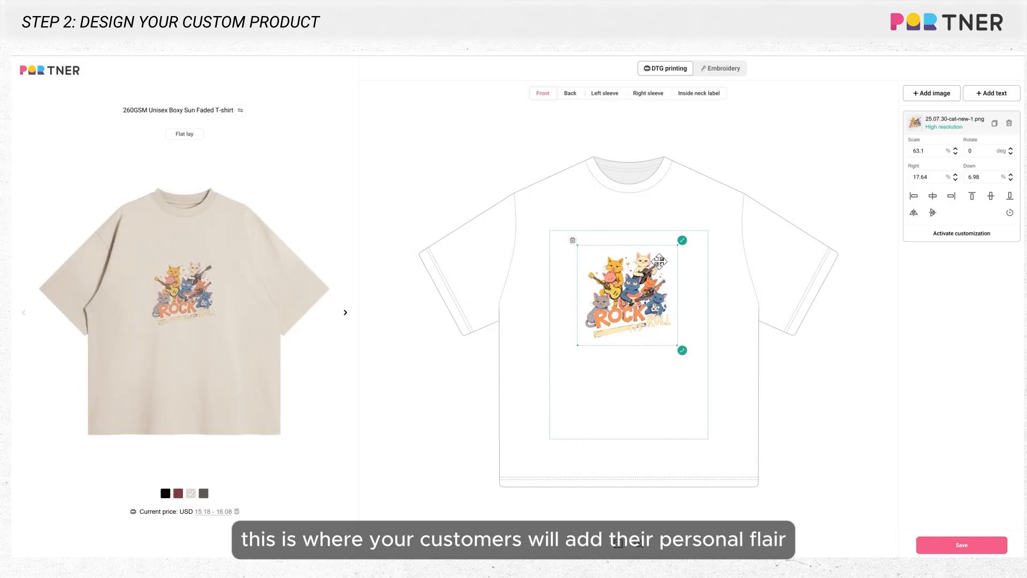
# - Add POD-Logo.png to the shirt front, shrunk into the lower-right corner of the print area
pyautogui.click(930, 95)
pyautogui.click(412, 247)
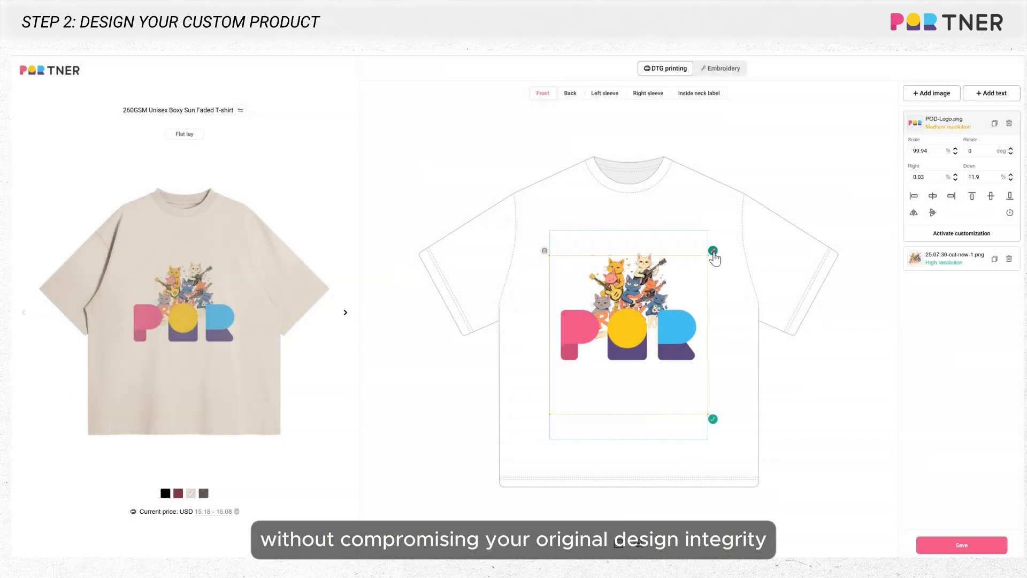
pyautogui.moveTo(713, 257); pyautogui.dragTo(696, 426)
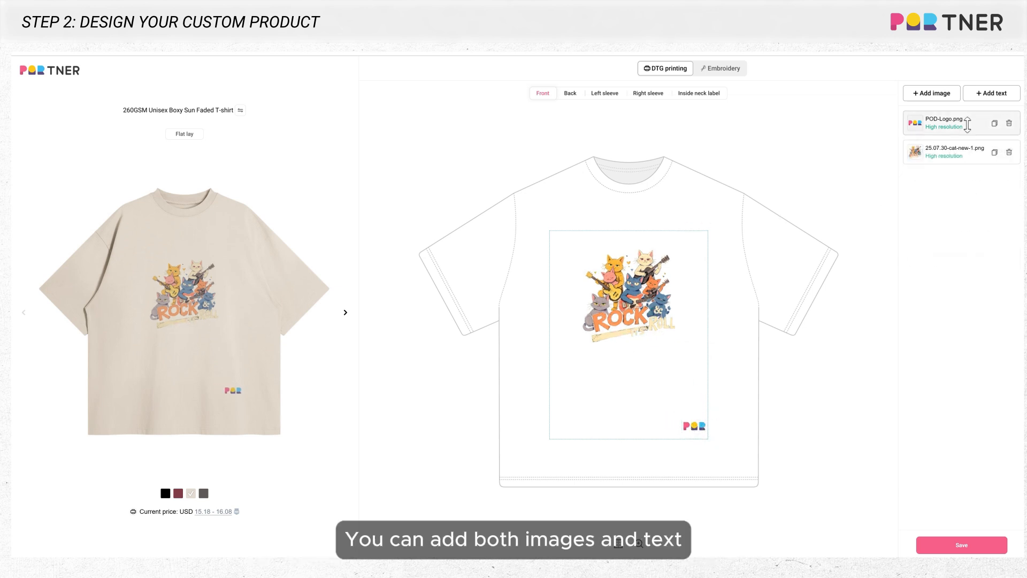
# - Add the text "2005" in Merriweather, tilted to 347 degrees below the right side of the cat artwork
pyautogui.click(993, 93)
pyautogui.hotkey('ctrl', 'a')
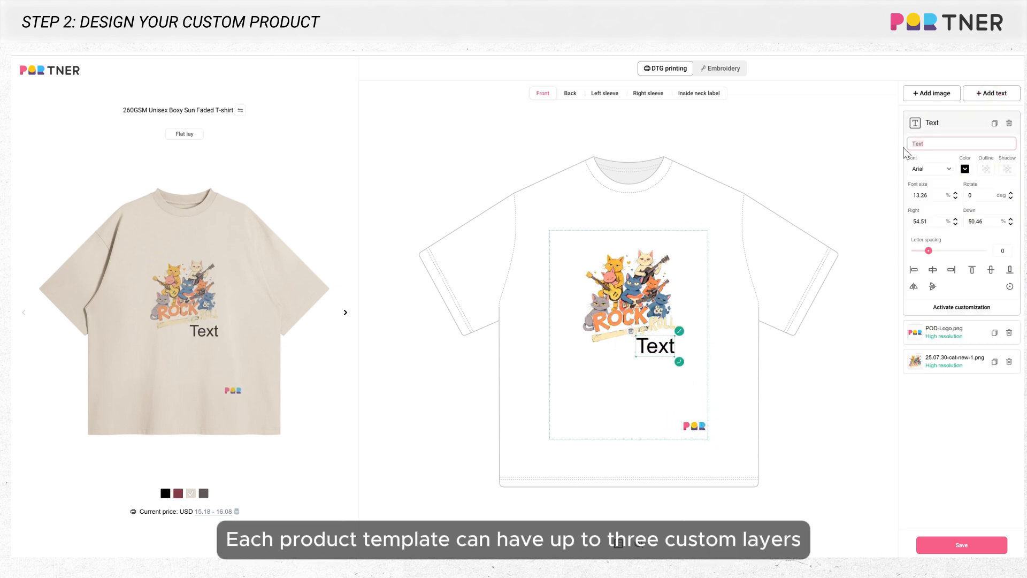
pyautogui.write('2005')
pyautogui.click(924, 170)
pyautogui.click(935, 216)
pyautogui.moveTo(683, 362); pyautogui.dragTo(690, 332)
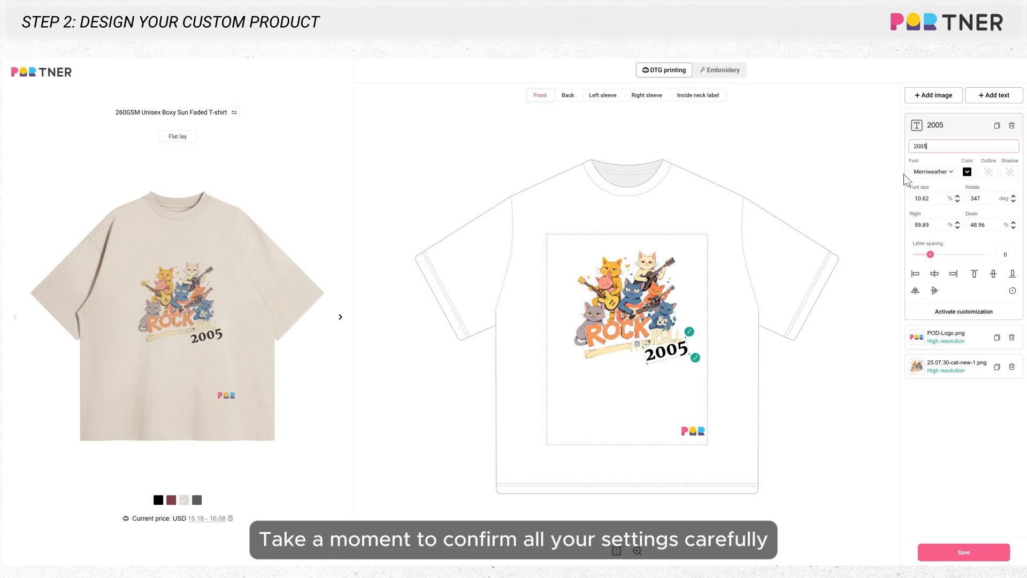
# - Try the Arial and OpenSans fonts on the 2005 text and return it to Merriweather
pyautogui.click(924, 172)
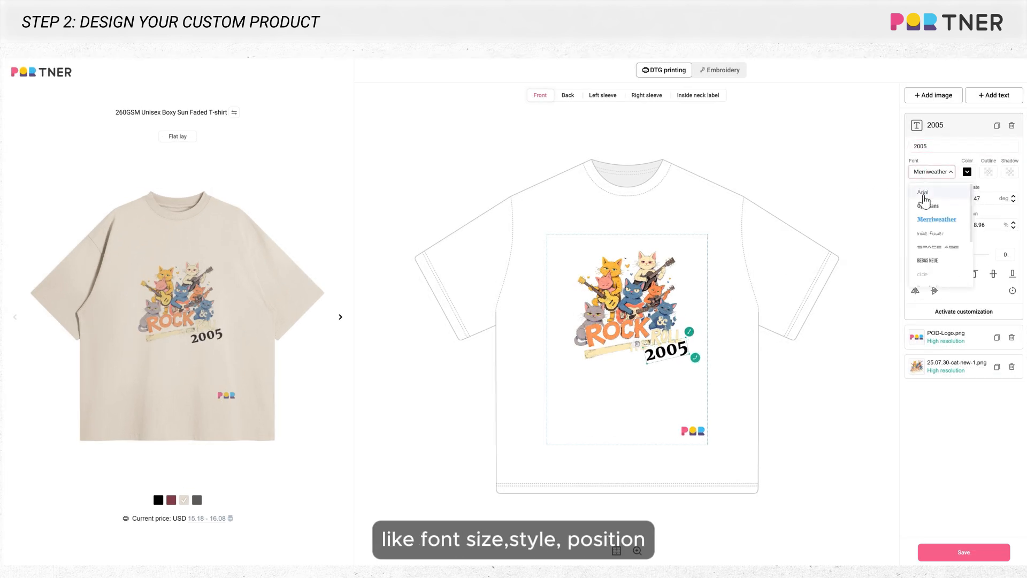
pyautogui.click(923, 194)
pyautogui.click(927, 174)
pyautogui.click(926, 208)
pyautogui.click(932, 172)
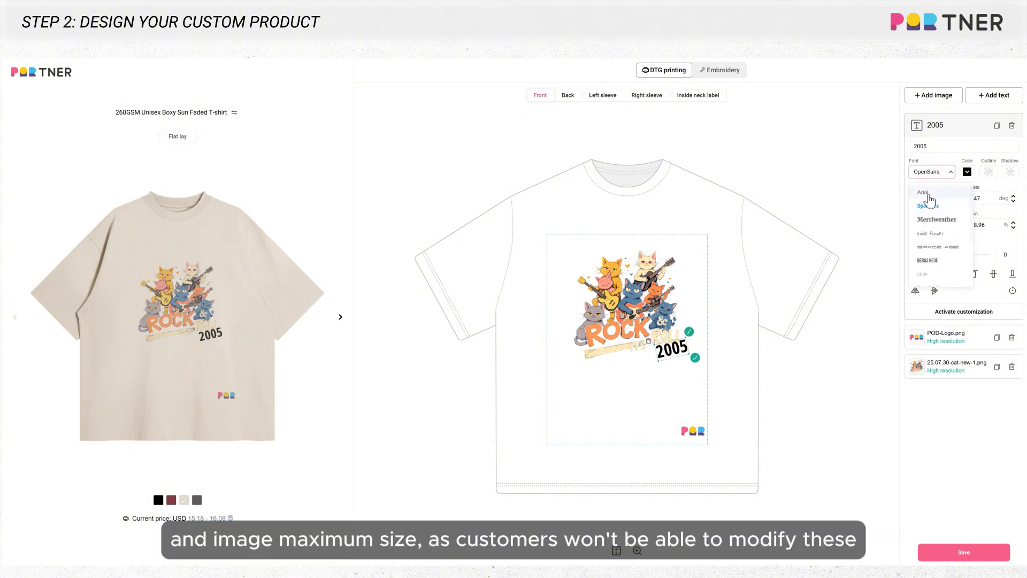
pyautogui.click(931, 216)
# - Align POD-Logo.png to the bottom of the print area and activate its customization as Custom_Image_1
pyautogui.click(695, 431)
pyautogui.moveTo(711, 414); pyautogui.dragTo(701, 430)
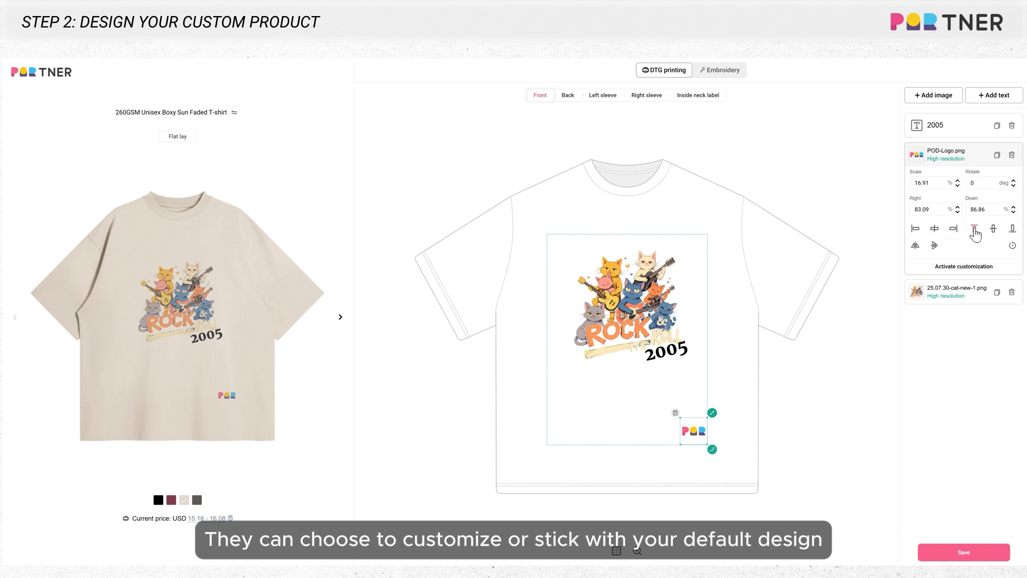
pyautogui.click(1013, 230)
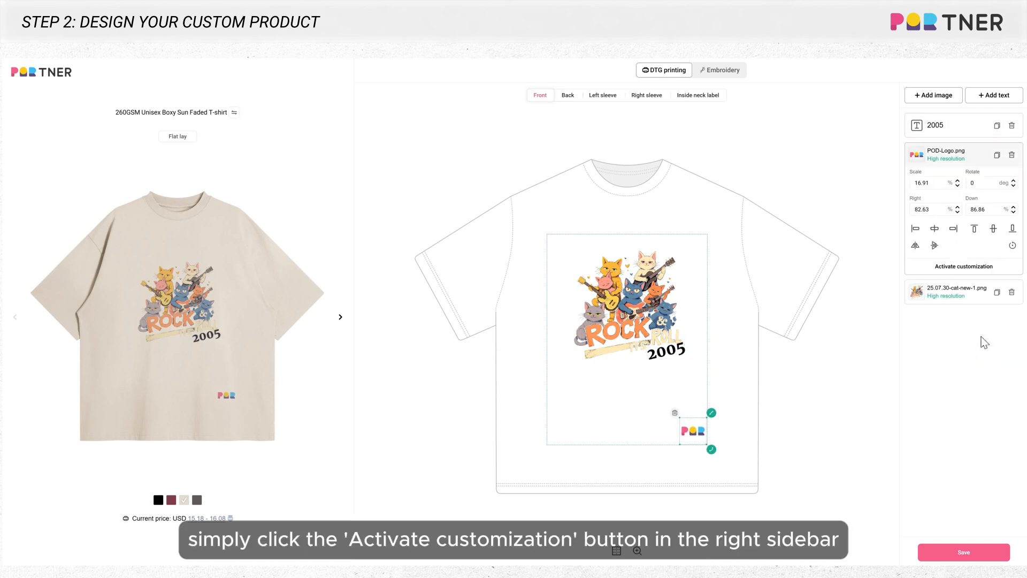
pyautogui.click(1012, 272)
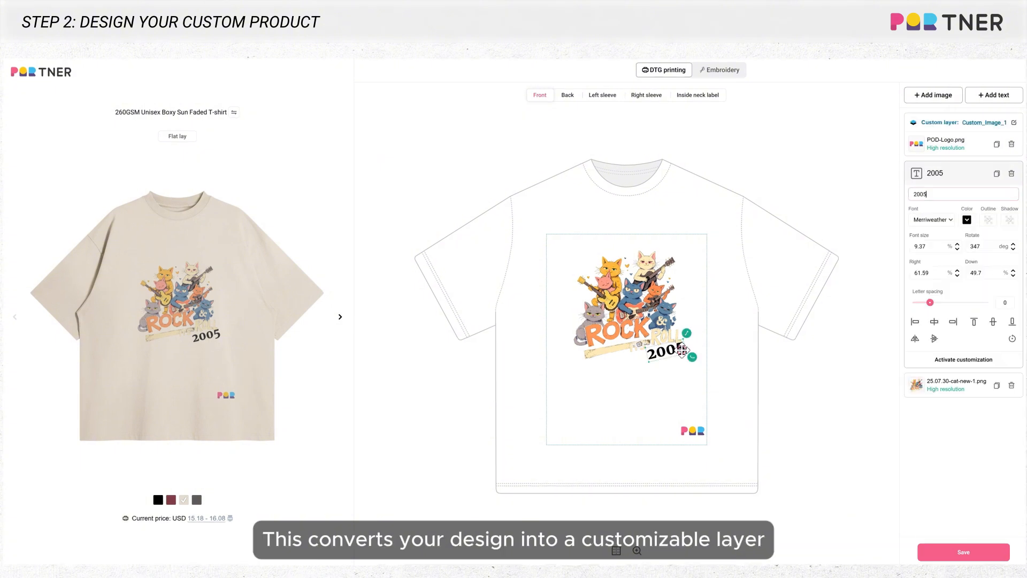
# - Activate customization for the 2005 text and save it as the custom layer Custom_Text_1
pyautogui.click(932, 363)
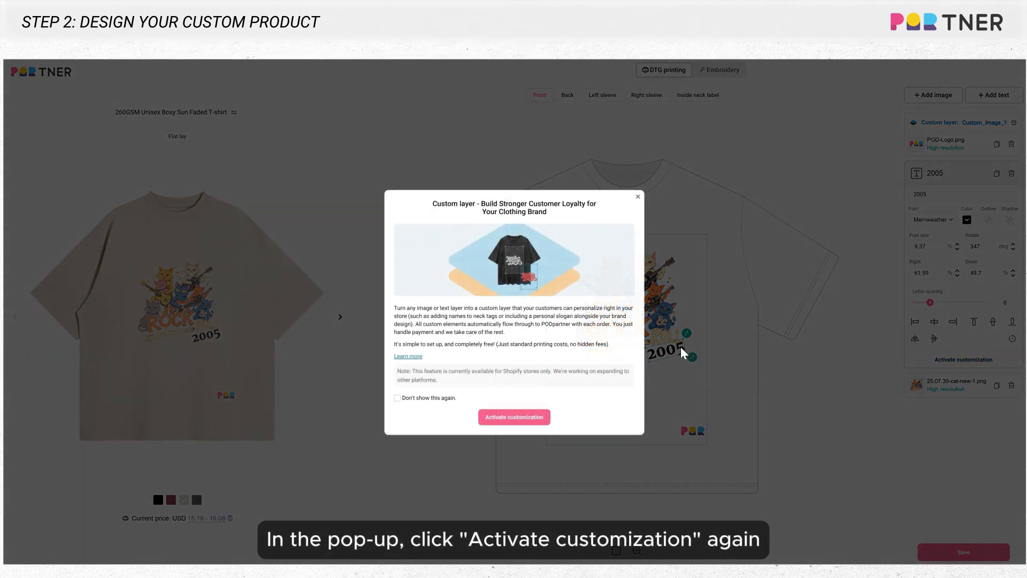
pyautogui.click(517, 419)
pyautogui.moveTo(504, 309); pyautogui.dragTo(416, 303)
pyautogui.write('Custom_Text_1')
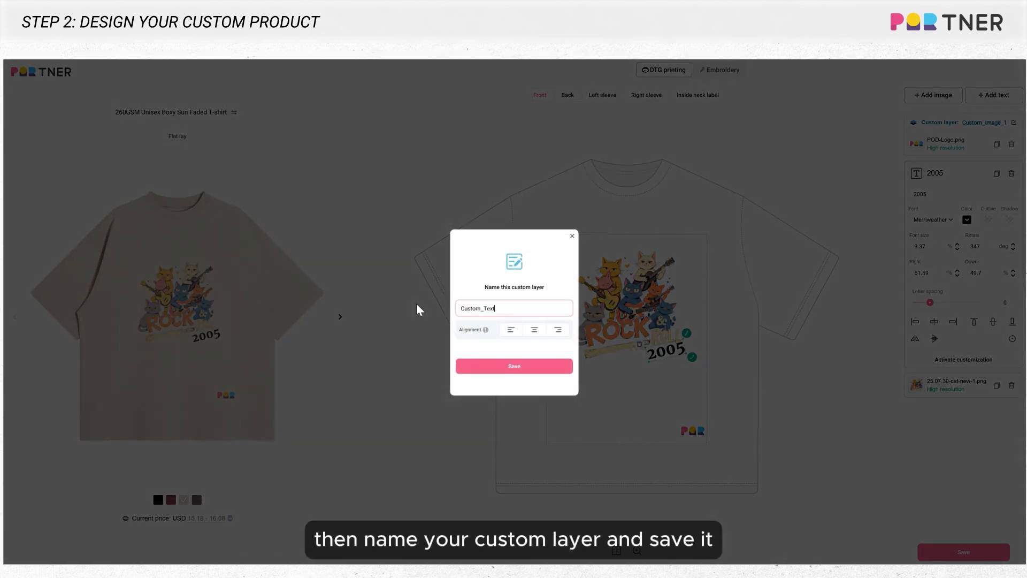
pyautogui.click(554, 369)
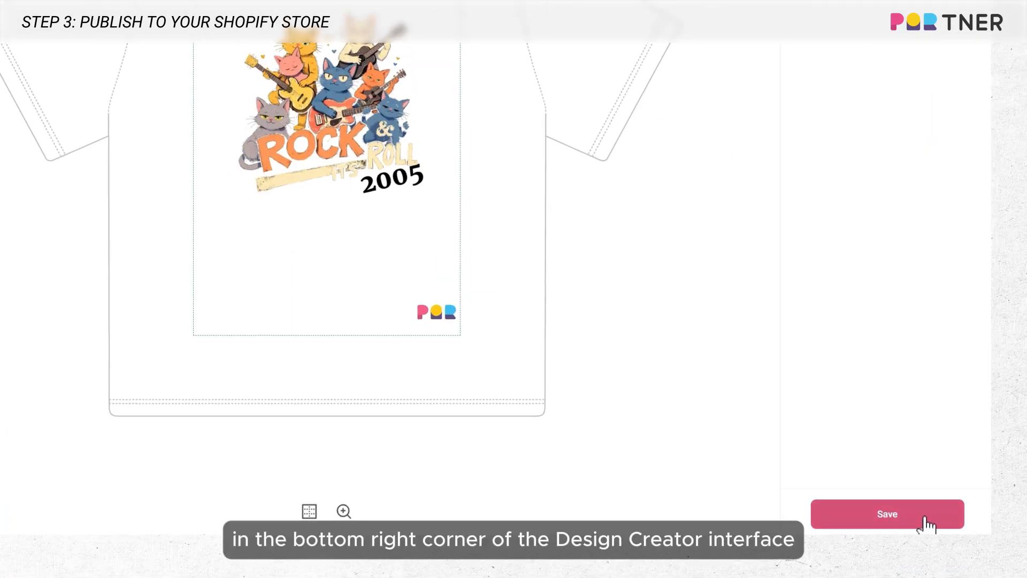
# - Save the design and continue through the Template80 publishing details to the price settings
pyautogui.click(926, 518)
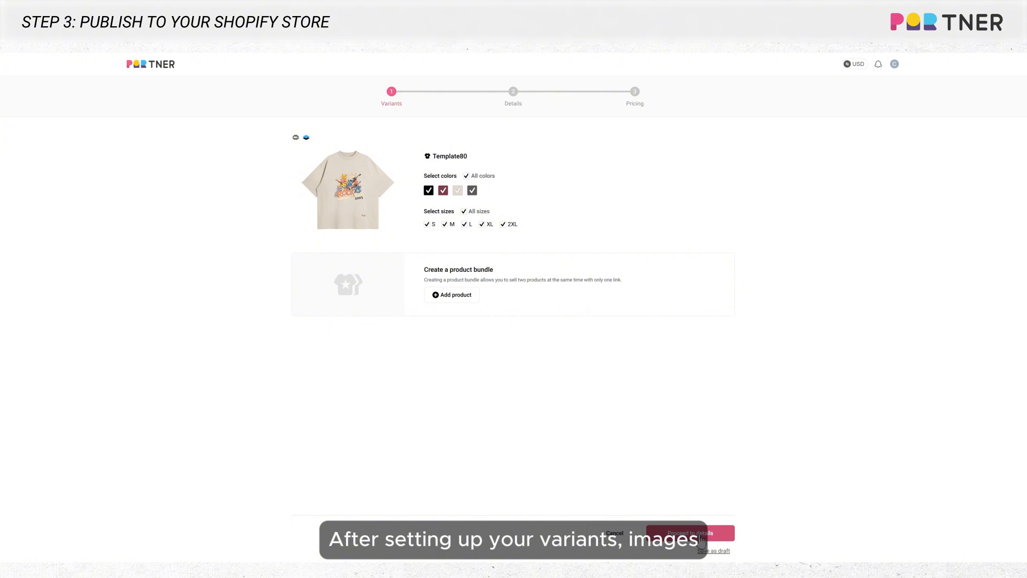
pyautogui.click(712, 534)
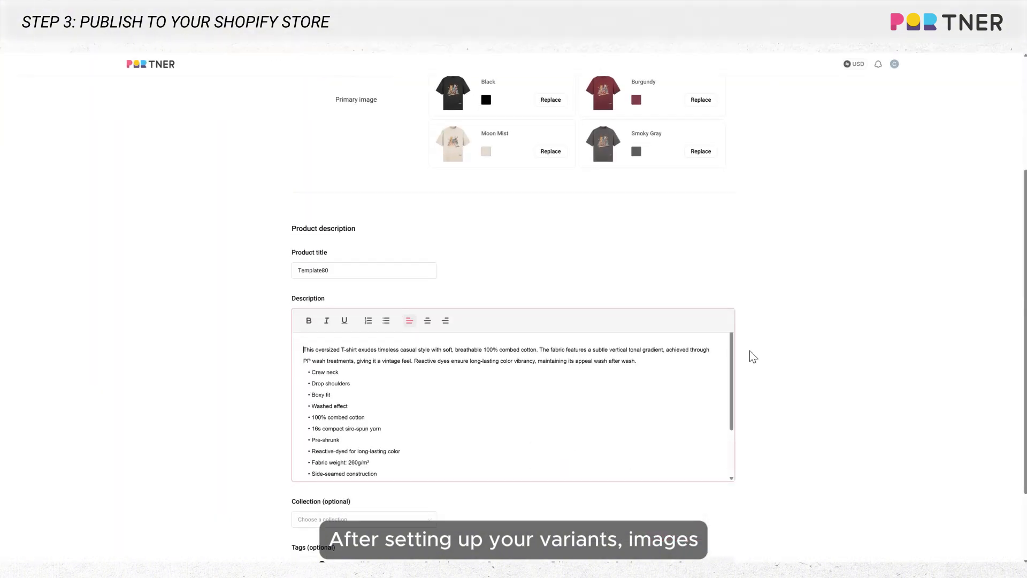
pyautogui.scroll(-3, 750, 353)
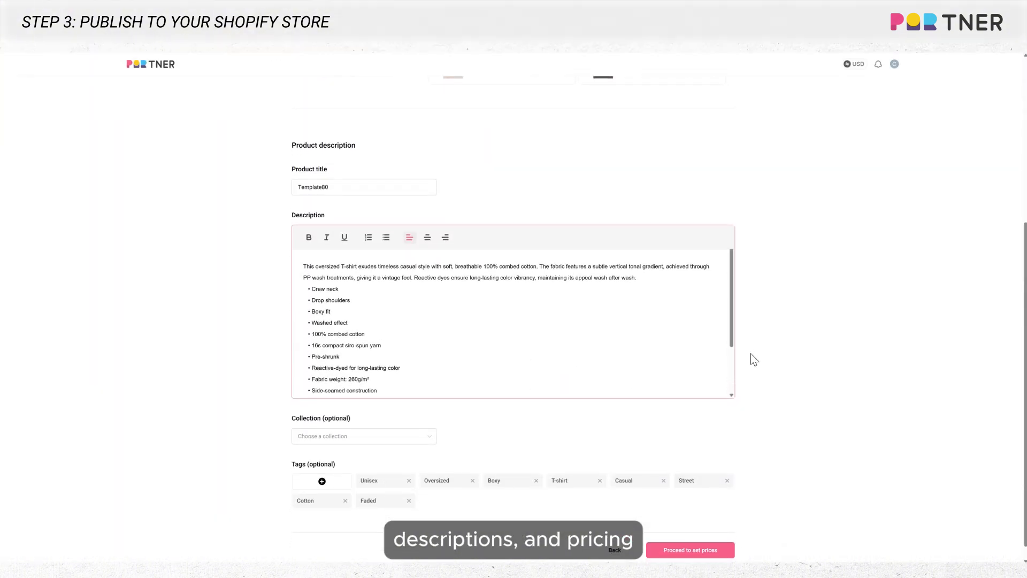
pyautogui.scroll(-3, 750, 355)
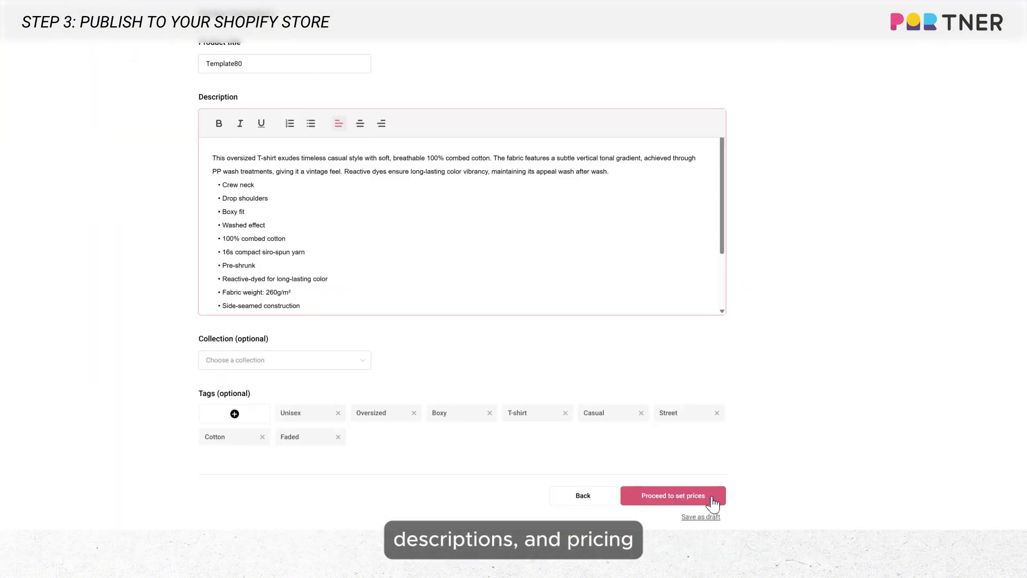
pyautogui.click(728, 550)
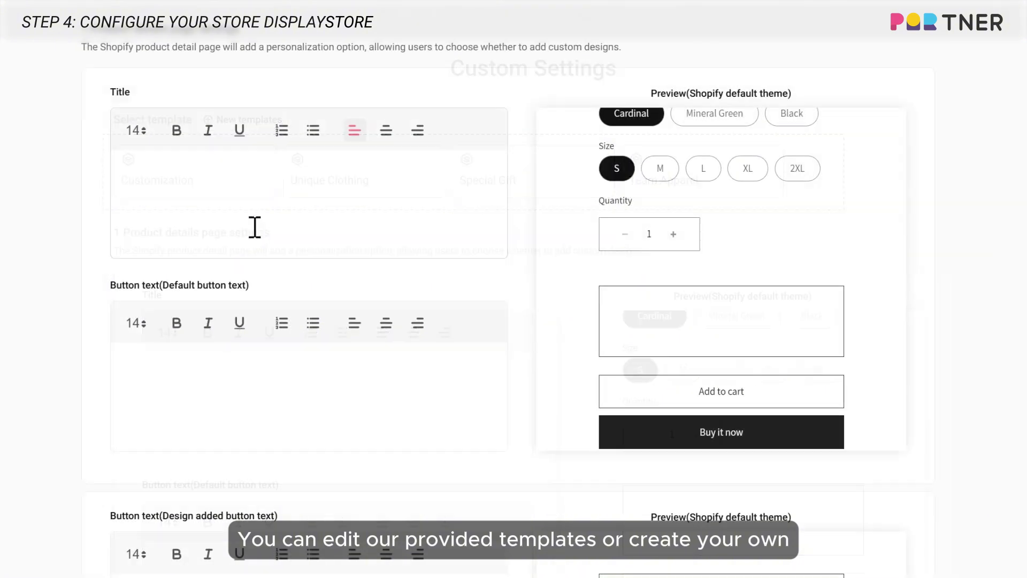
# - Set the product details page title to "Your Style, Your Way" in size 20, bold and italic
pyautogui.click(259, 188)
pyautogui.write('Your Style, Your Way')
pyautogui.click(136, 130)
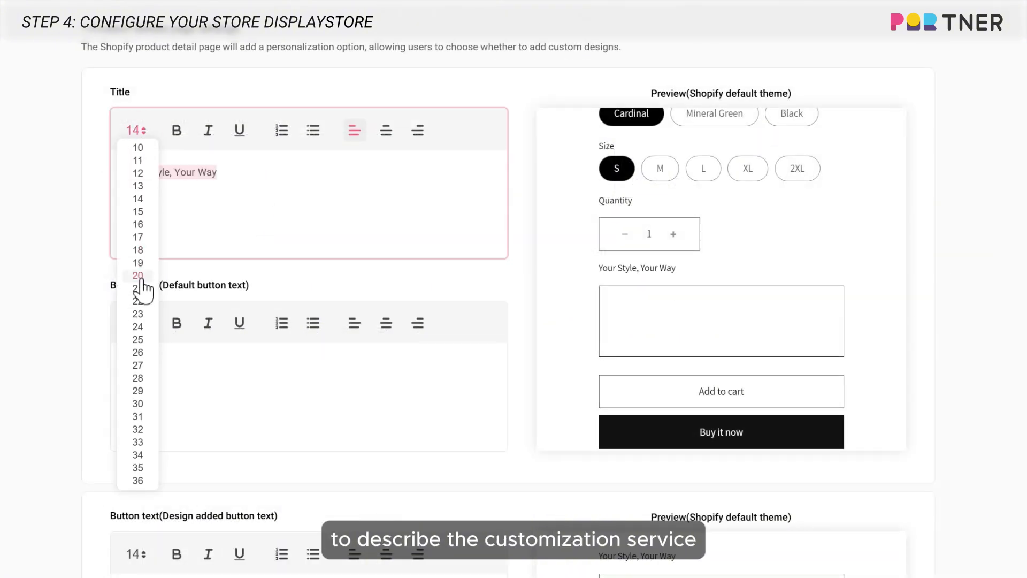
pyautogui.click(140, 284)
pyautogui.click(176, 130)
pyautogui.click(208, 130)
pyautogui.click(389, 182)
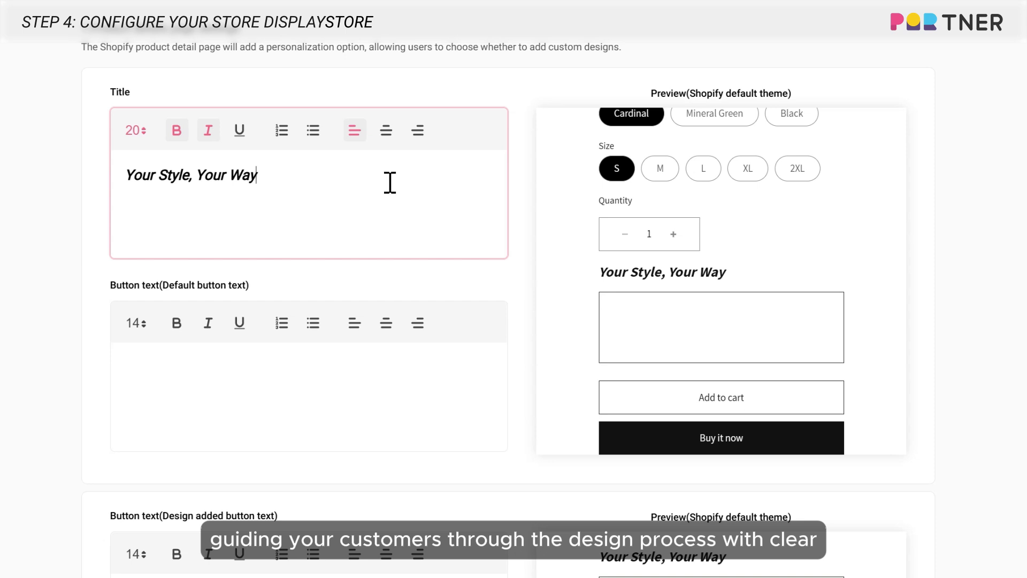
# - Set the default button text to "Add Your Personal Mark" in size 16, centred
pyautogui.scroll(-3, 389, 183)
pyautogui.click(252, 247)
pyautogui.write('Add Your Personal Mark')
pyautogui.hotkey('ctrl', 'a')
pyautogui.click(136, 180)
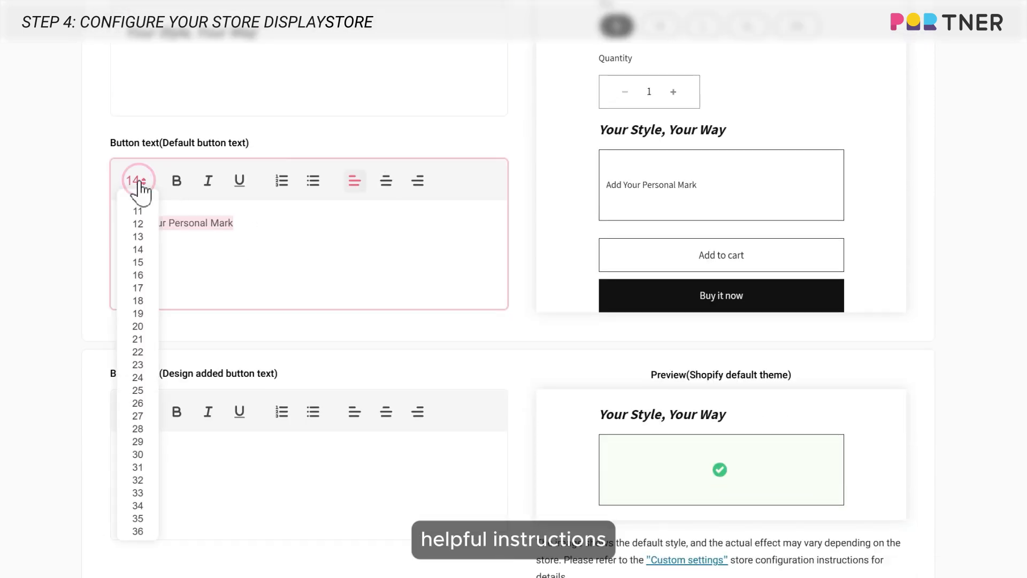
pyautogui.click(137, 259)
pyautogui.click(386, 181)
pyautogui.click(410, 231)
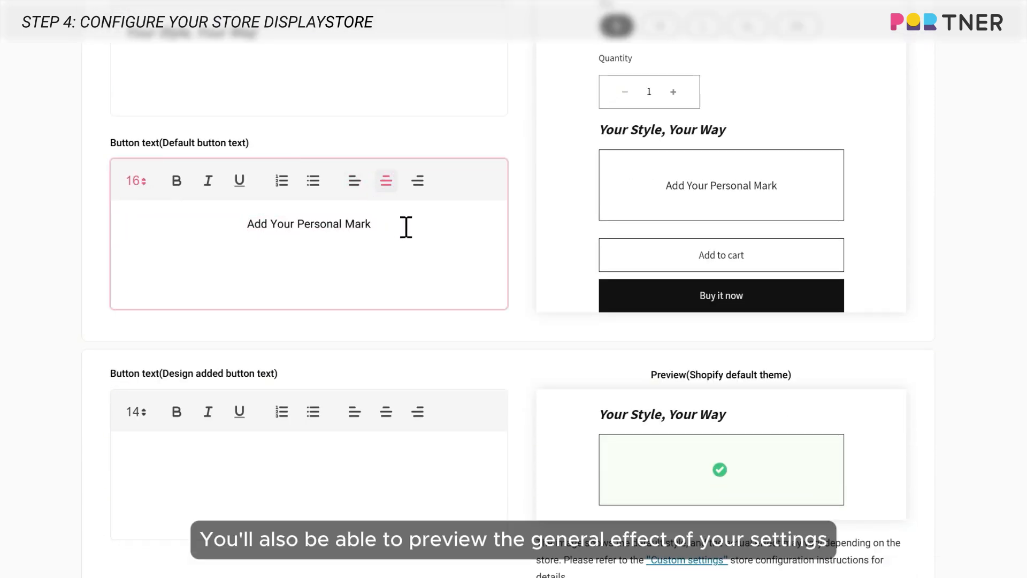
# - Set the design added button text to "Personal Mark Added" in size 16
pyautogui.scroll(-4, 404, 228)
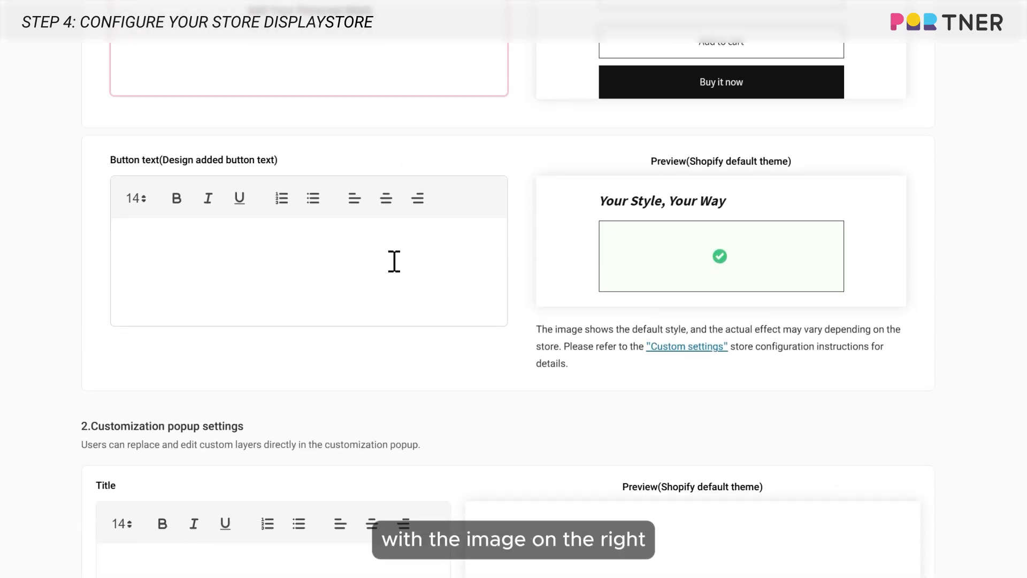
pyautogui.click(394, 261)
pyautogui.write('Personal Mark Added')
pyautogui.hotkey('ctrl', 'a')
pyautogui.click(137, 199)
pyautogui.click(137, 291)
pyautogui.click(313, 246)
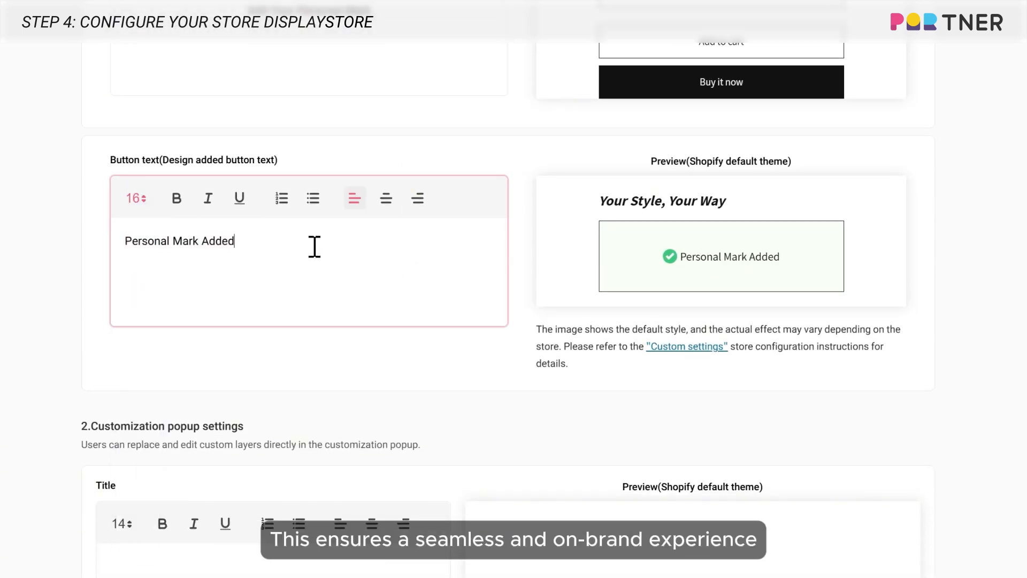
# - Set the customization popup title to "Your Style, Your Way" in size 25, bold, italic and centred
pyautogui.scroll(-8, 314, 246)
pyautogui.click(213, 172)
pyautogui.write('Your Style, Your Way')
pyautogui.hotkey('ctrl', 'a')
pyautogui.click(122, 112)
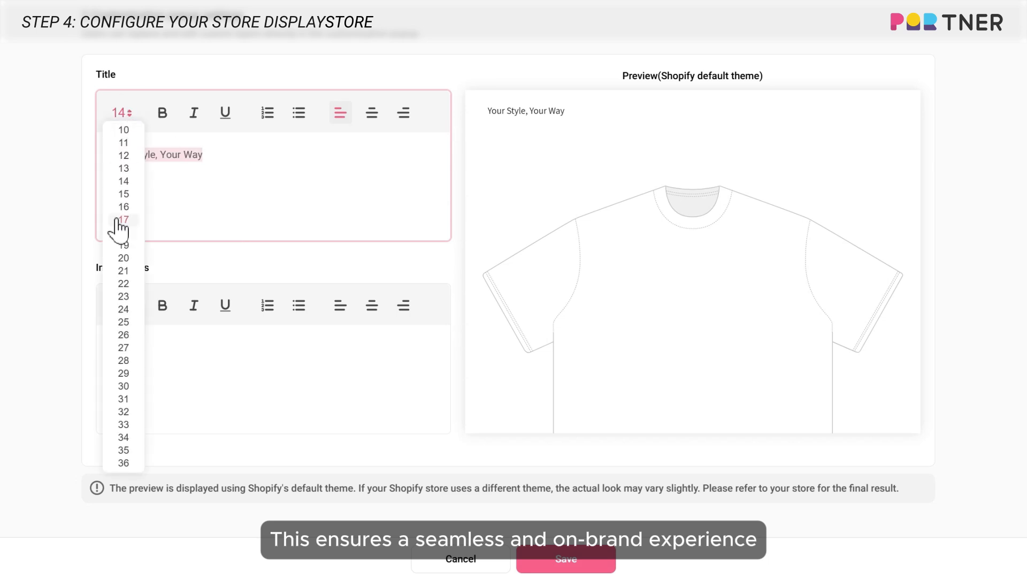
pyautogui.click(123, 321)
pyautogui.click(162, 112)
pyautogui.click(194, 113)
pyautogui.click(372, 113)
# - Enter "Add your signature, motto, or heartfelt words, making it uniquely yours." as the popup instructions, adjusting its font size and centring it
pyautogui.click(271, 361)
pyautogui.write('Add your signature, motto, or heartfelt words, making it uniquely yours.')
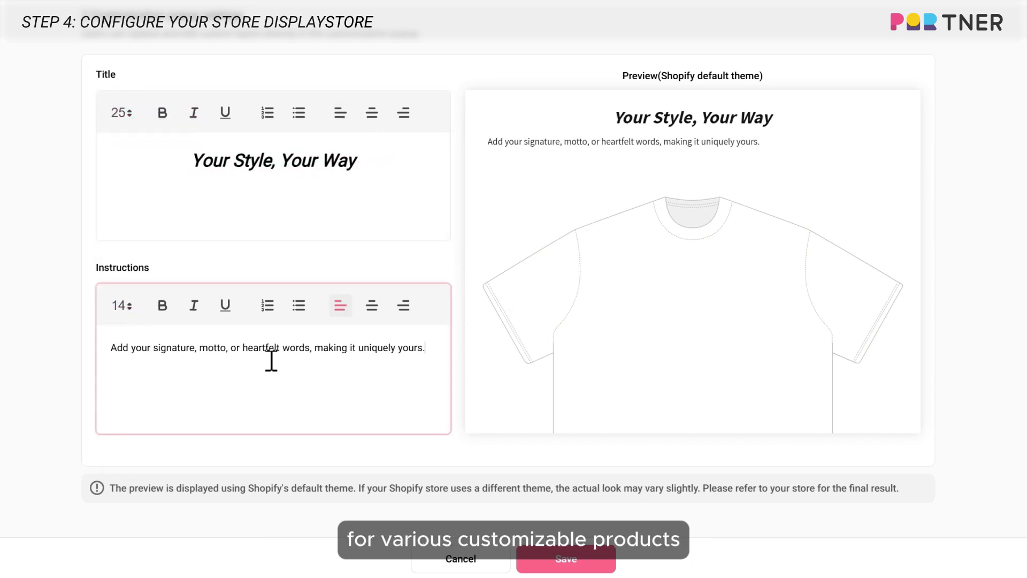
pyautogui.hotkey('ctrl', 'a')
pyautogui.click(122, 305)
pyautogui.click(119, 28)
pyautogui.click(371, 307)
pyautogui.click(371, 376)
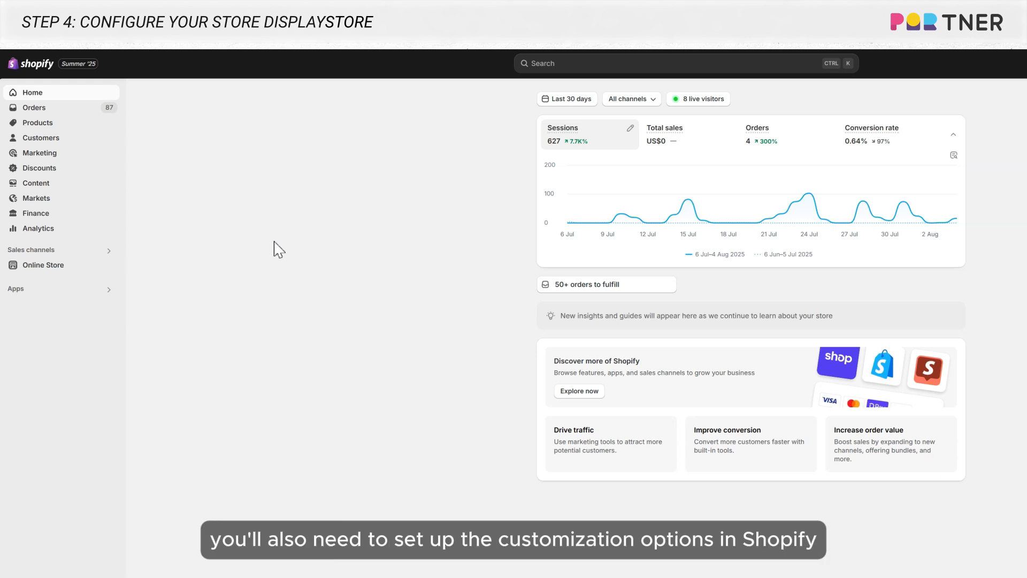
# - In the Shopify online store, customize the current Rise theme and open the Template80 product page for editing
pyautogui.click(92, 266)
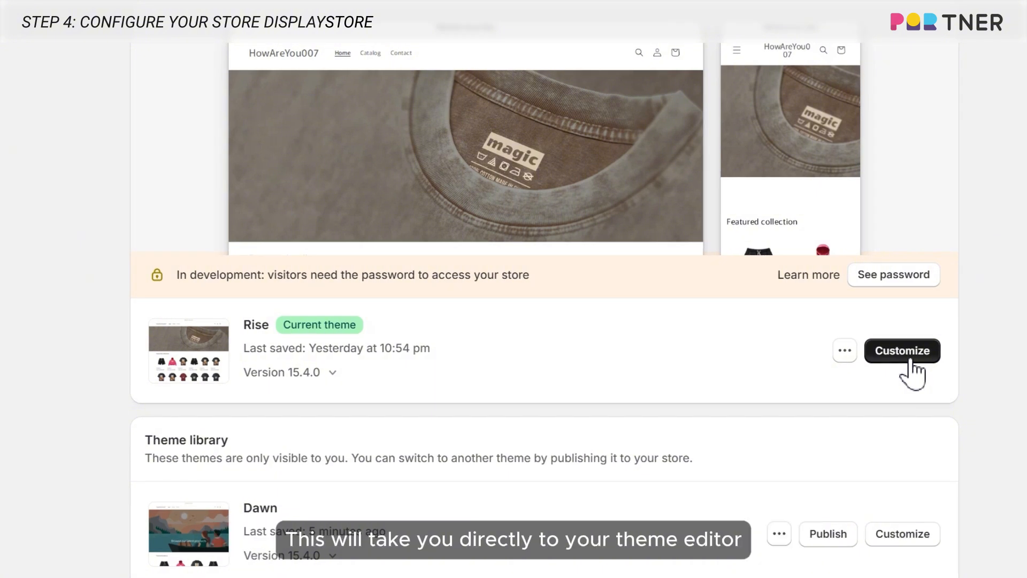
pyautogui.click(911, 359)
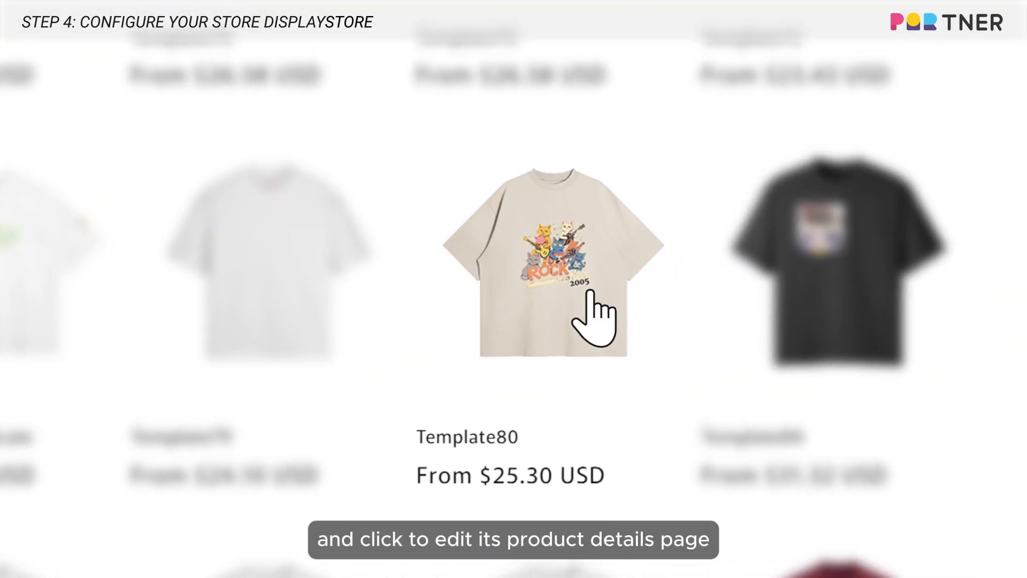
pyautogui.click(590, 292)
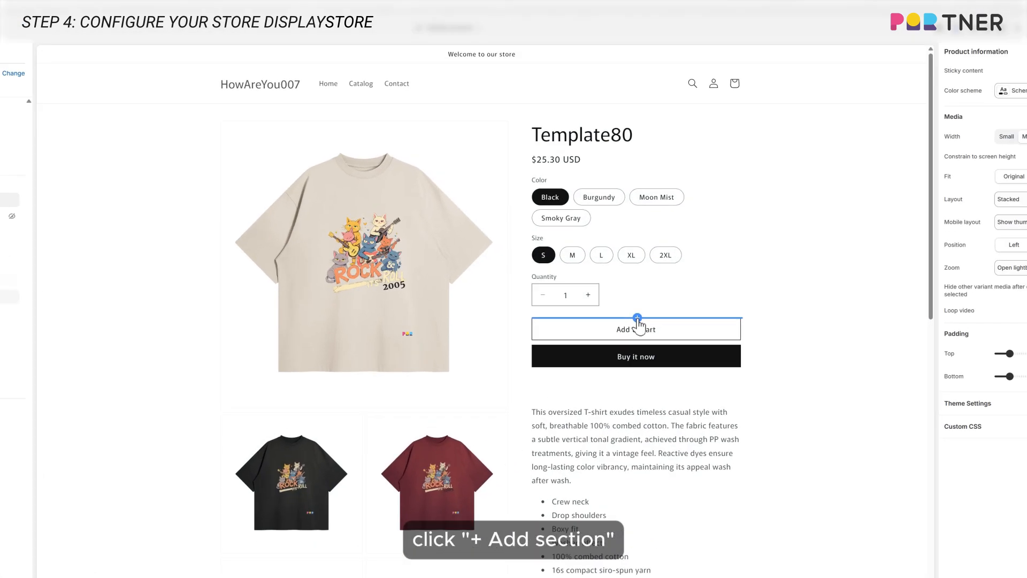
# - Add the PODpartner Customizer app block directly above the Add to cart button on the product page
pyautogui.click(672, 290)
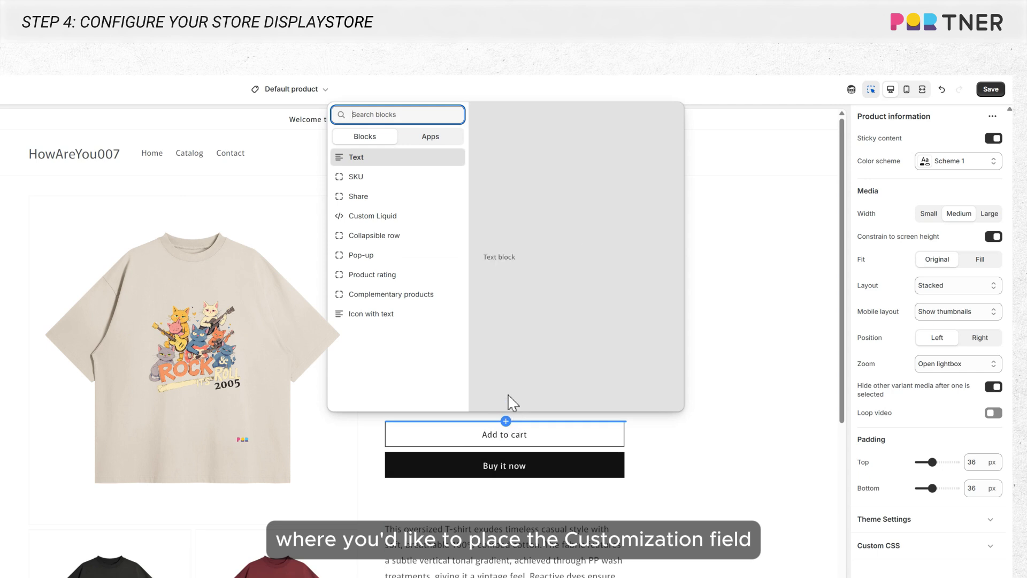
pyautogui.click(443, 140)
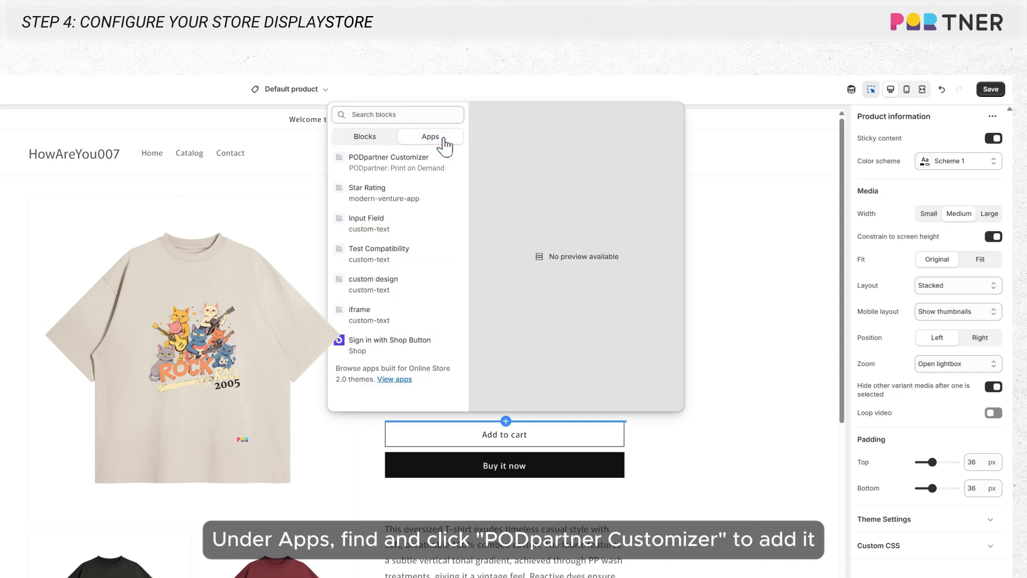
pyautogui.click(417, 167)
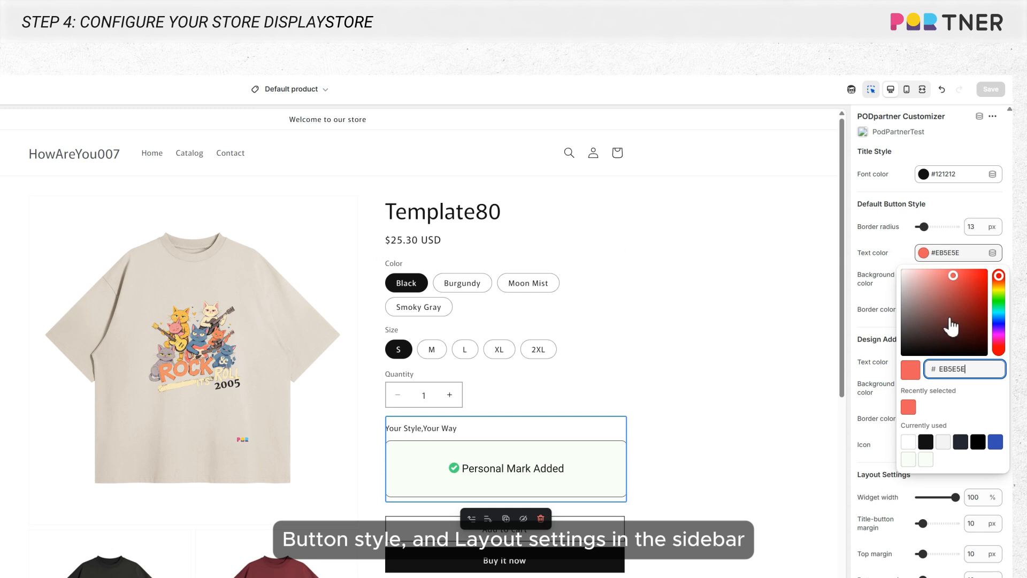
# - Set the customizer's default button text color to #141414 and the design added button's icon to icon-2
pyautogui.moveTo(955, 274); pyautogui.dragTo(904, 353)
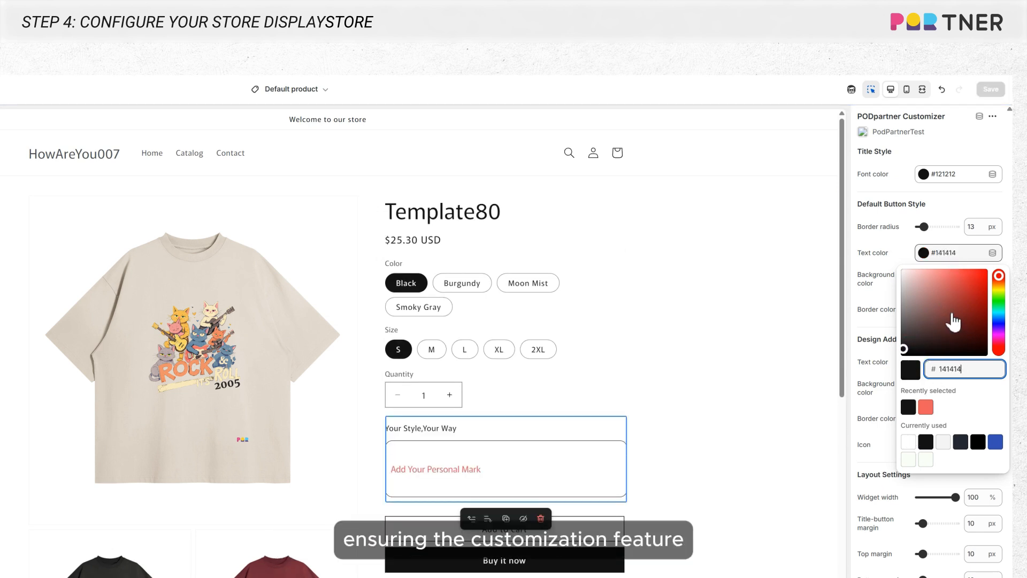
pyautogui.click(952, 210)
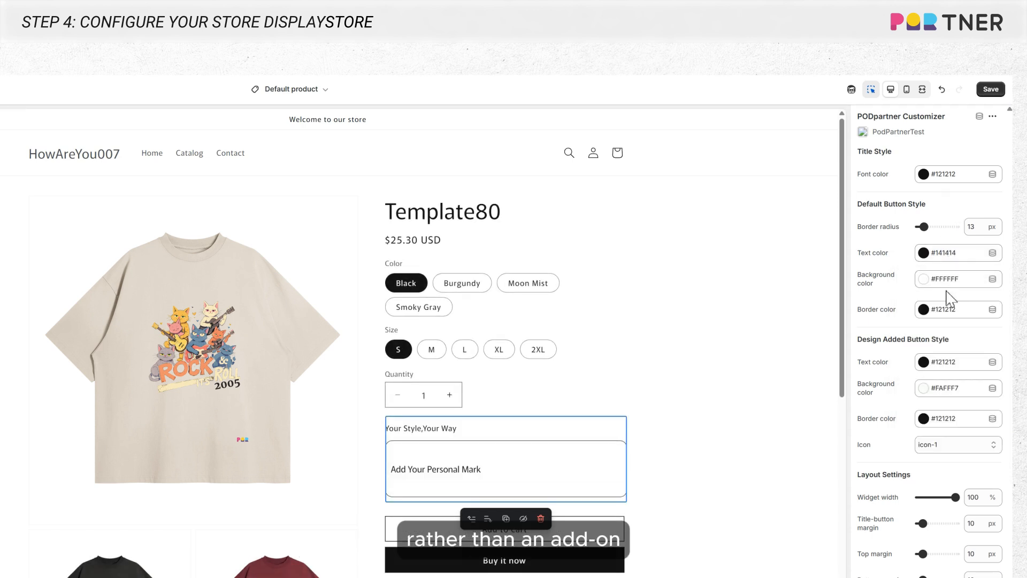
pyautogui.click(934, 449)
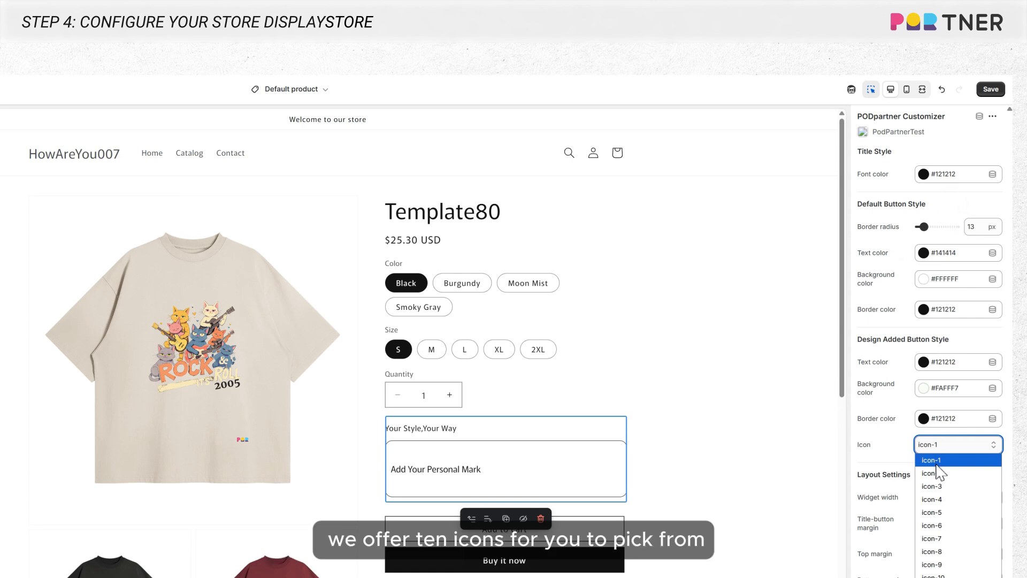
pyautogui.click(936, 473)
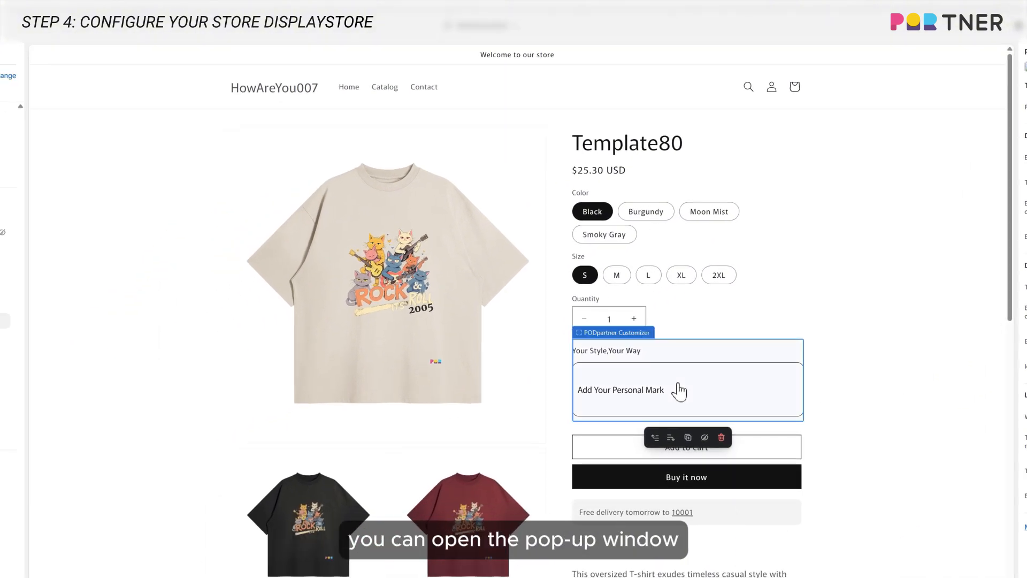
# - Open the customization popup from the "Add Your Personal Mark" button and upload paint-1.png as the custom image
pyautogui.click(681, 390)
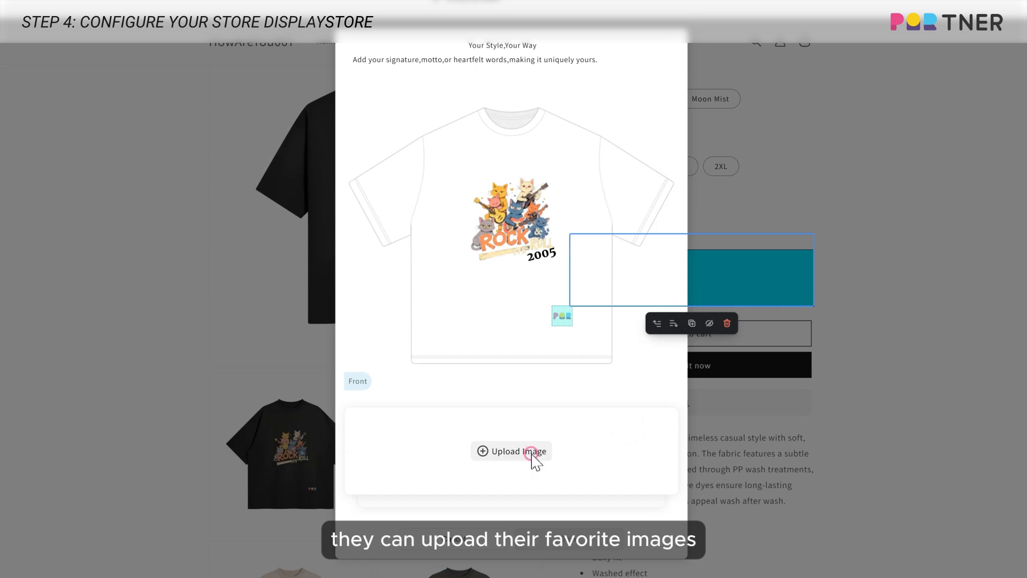
pyautogui.click(534, 461)
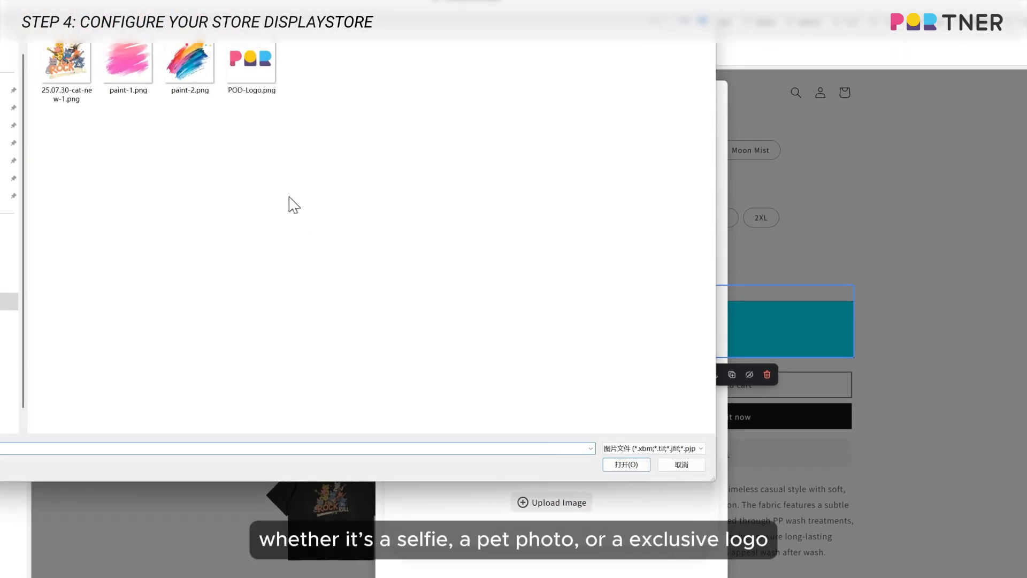
pyautogui.click(136, 75)
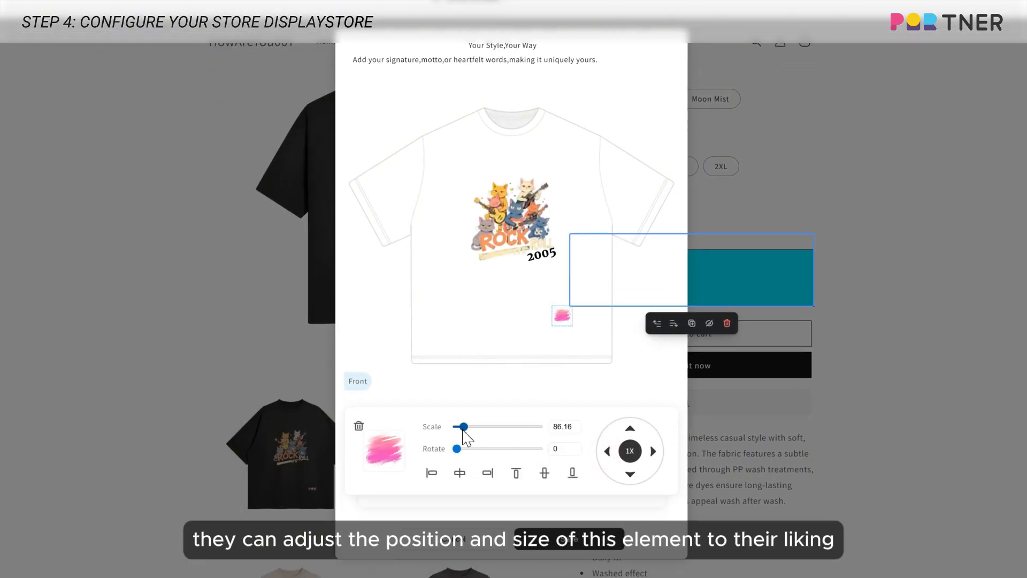
pyautogui.moveTo(465, 430); pyautogui.dragTo(464, 429)
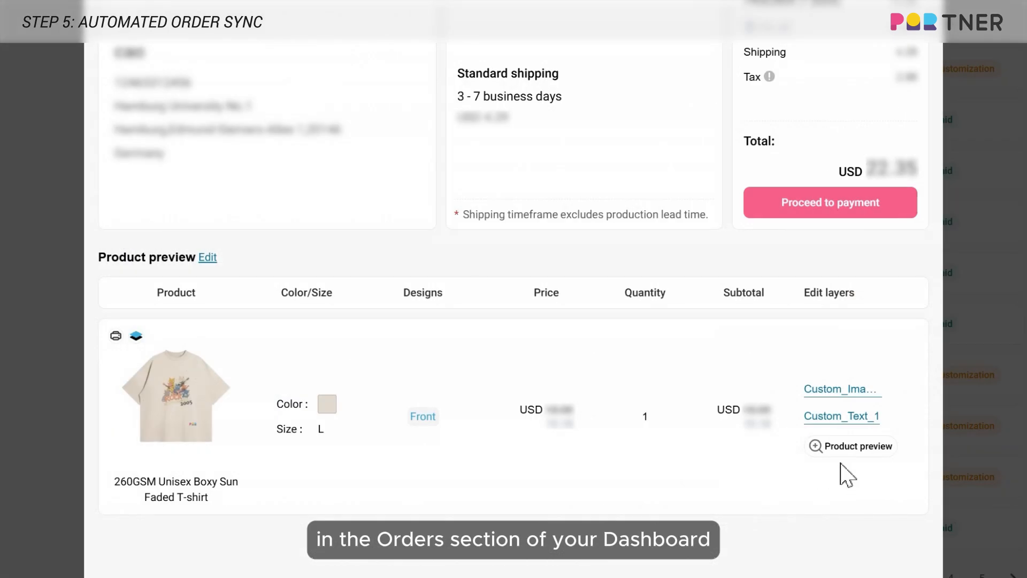
# - In the customized order, preview the product, adjust the "2005" text of layer Custom_Text_1 to font size 10.7% and rotation 350 degrees, and save
pyautogui.click(856, 449)
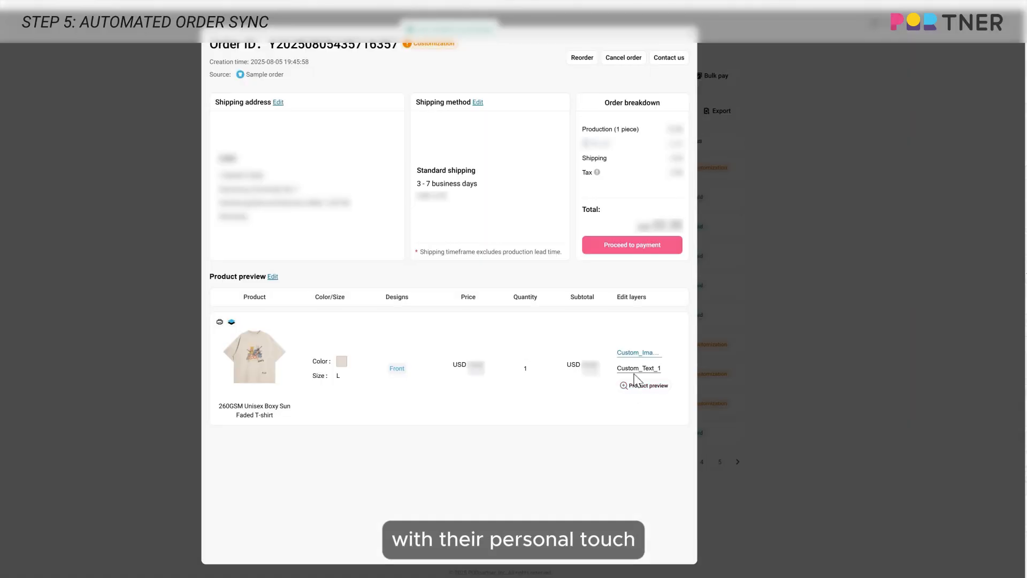
pyautogui.click(635, 376)
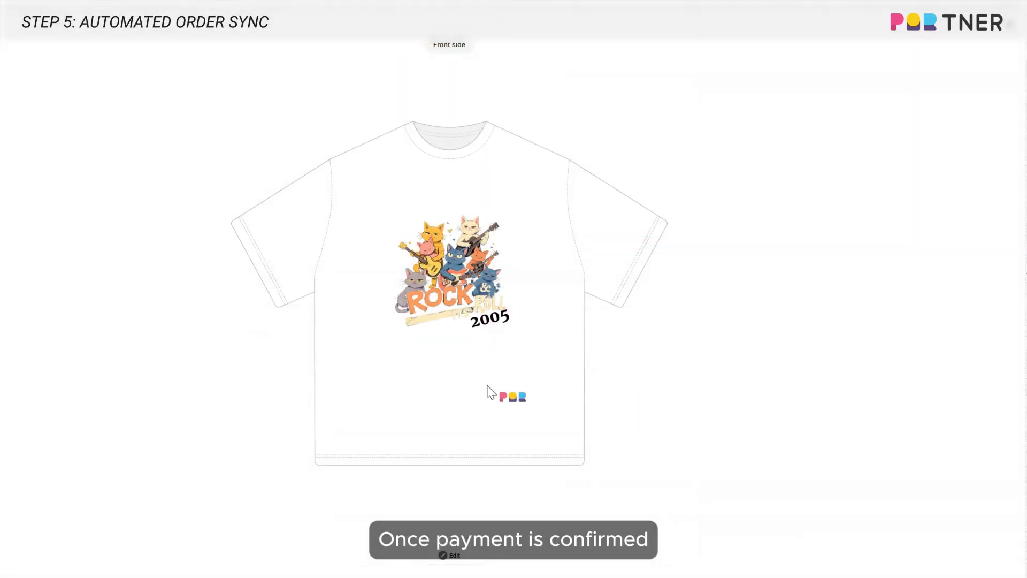
pyautogui.click(472, 555)
pyautogui.moveTo(450, 306); pyautogui.dragTo(457, 341)
pyautogui.click(910, 548)
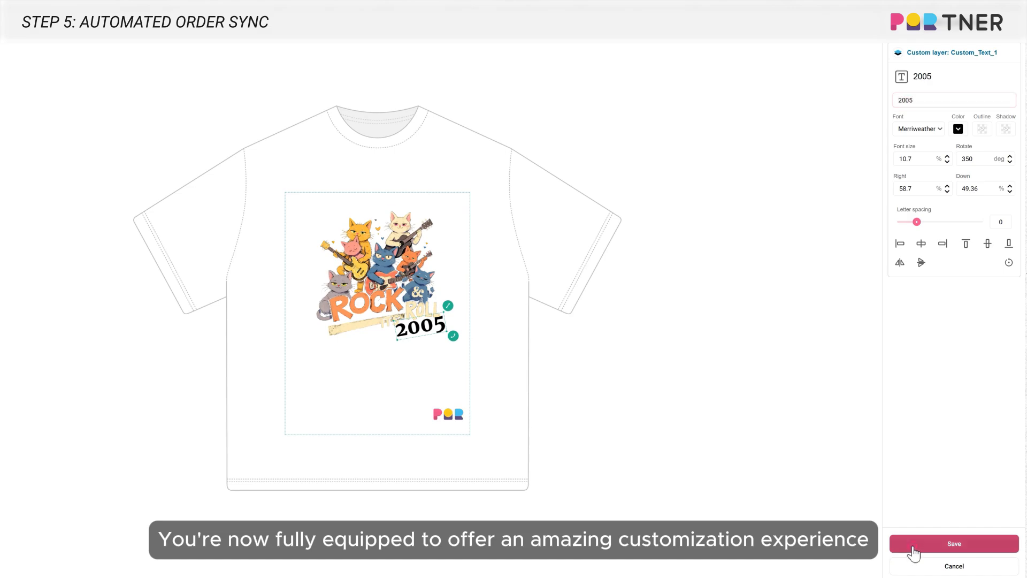